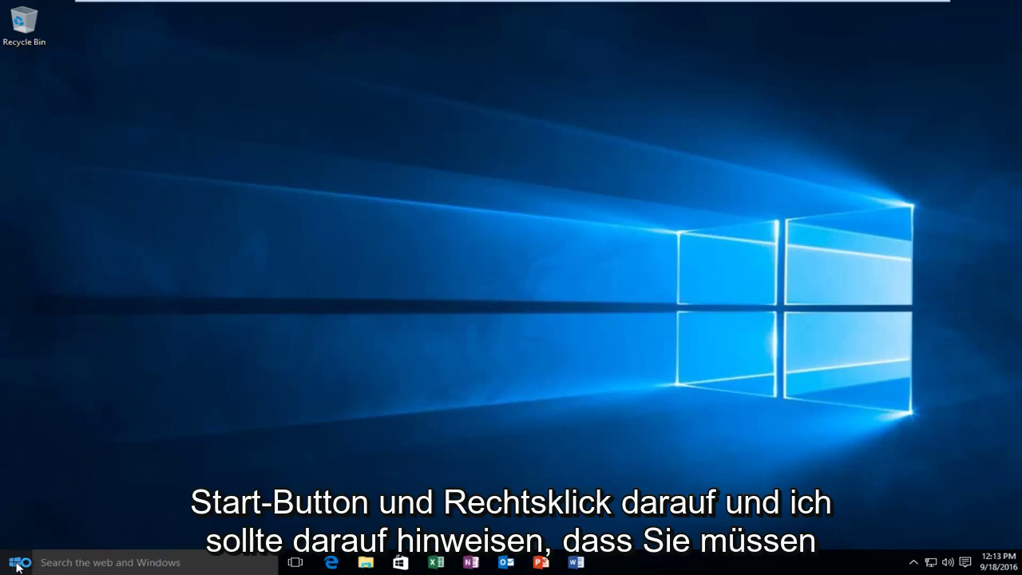
# Step: Run msconfig and turn off loading startup items under the selective startup option
pyautogui.rightClick(17, 567)
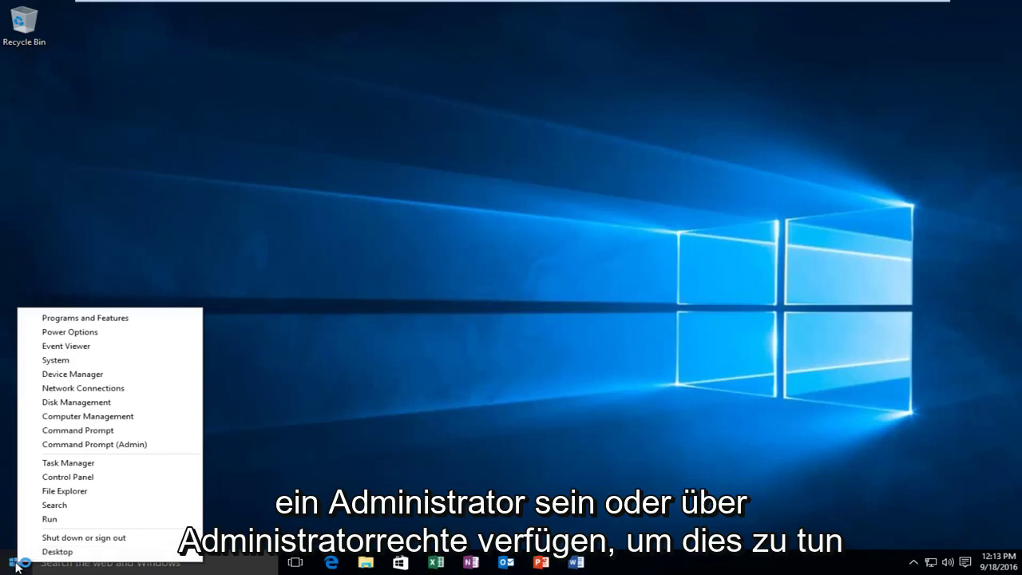
pyautogui.click(54, 520)
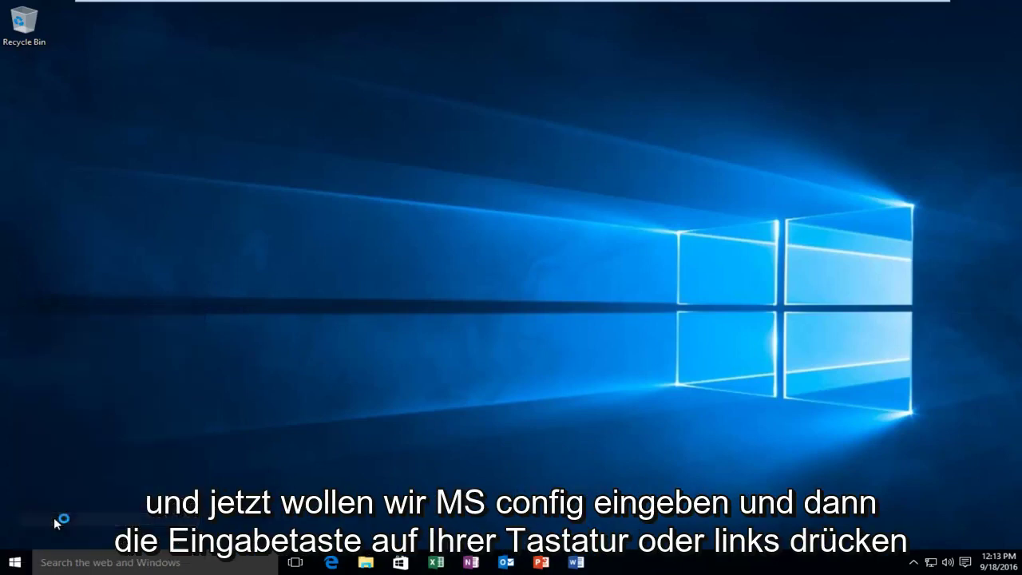
pyautogui.write('msconfig')
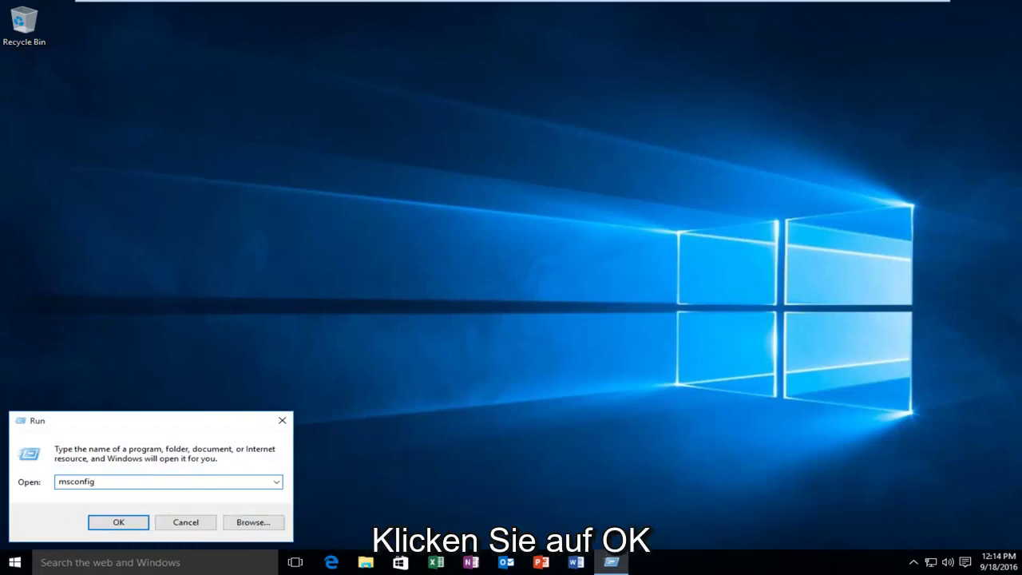
pyautogui.press('Return')
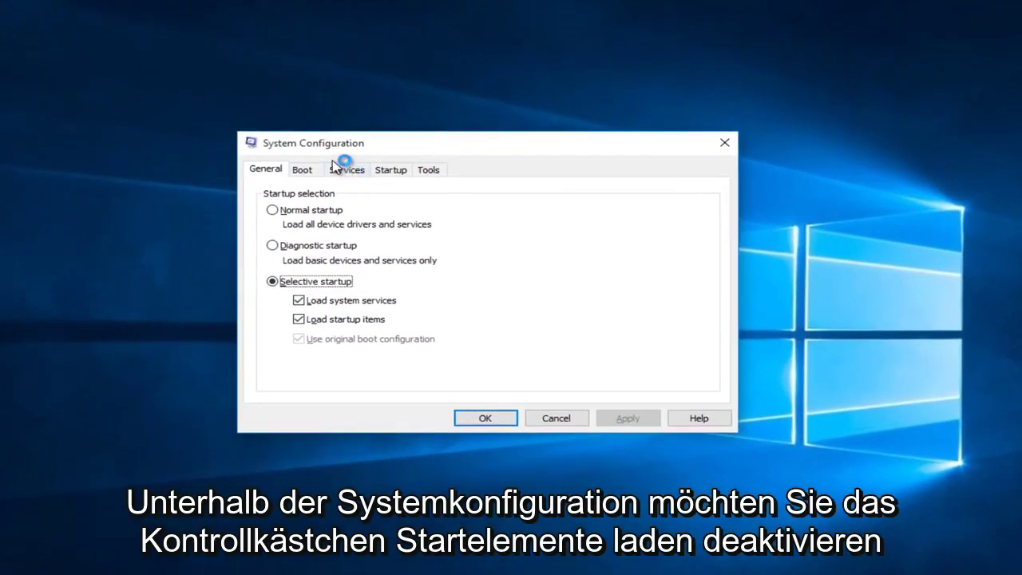
pyautogui.click(300, 320)
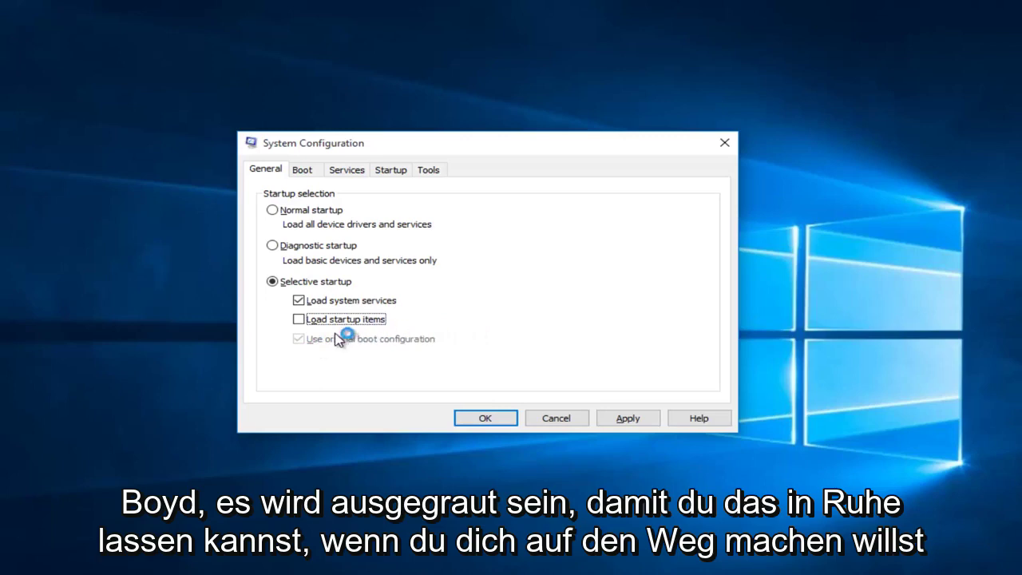
# Step: Hide all Microsoft services in the services list and disable all the remaining third-party services
pyautogui.click(348, 173)
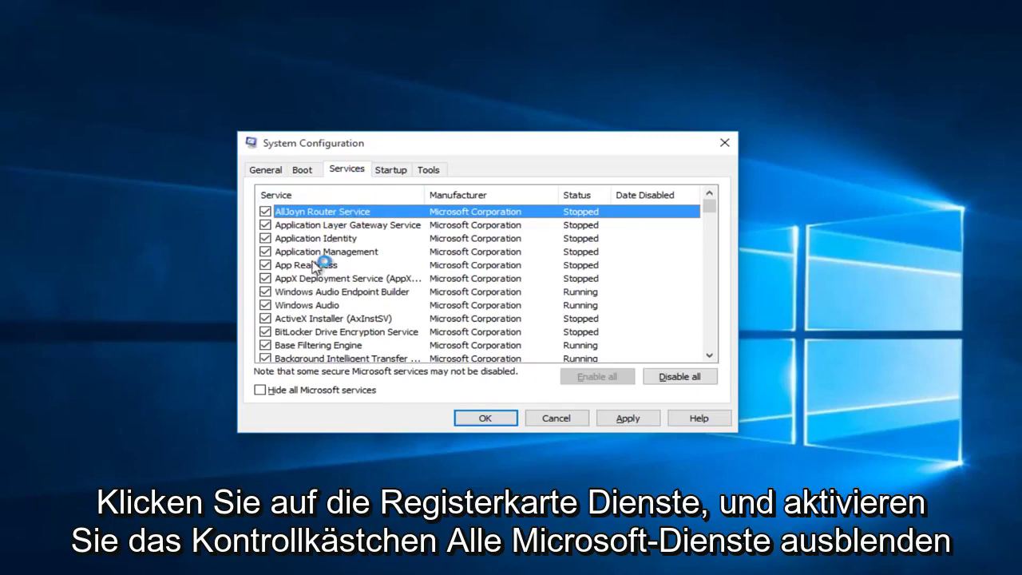
pyautogui.scroll(-1, 289, 286)
pyautogui.scroll(-5, 289, 286)
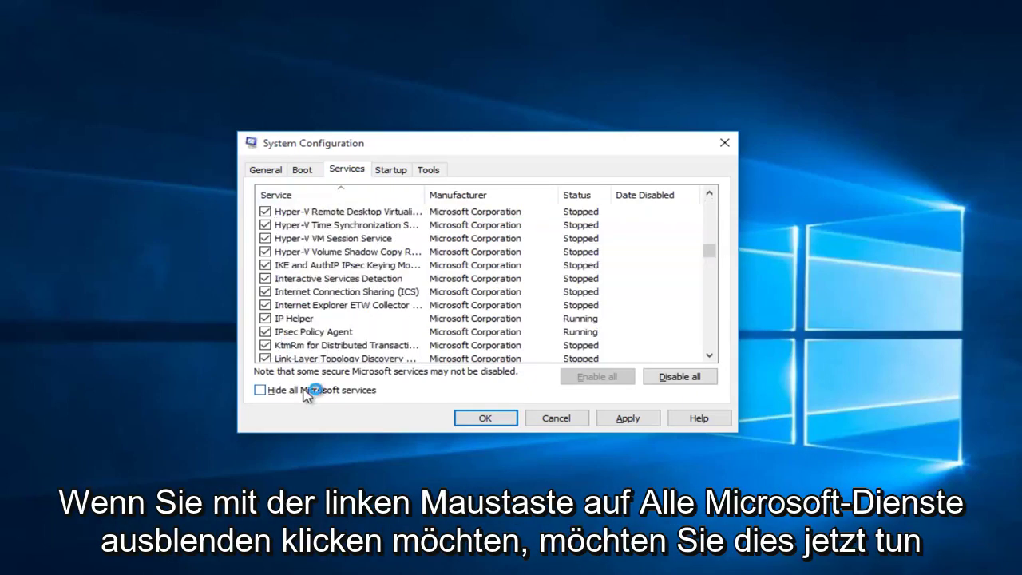
pyautogui.click(259, 390)
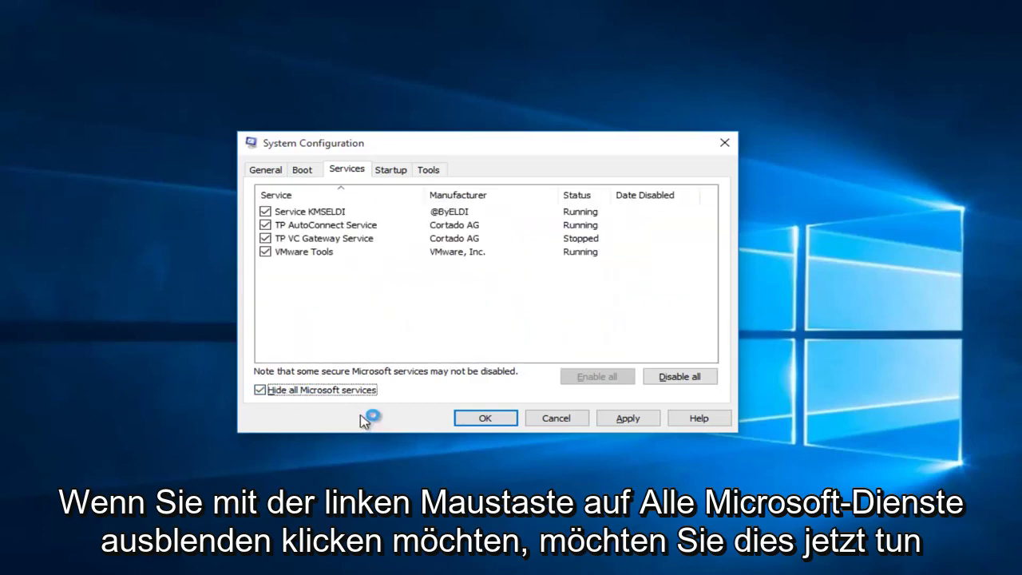
pyautogui.click(700, 378)
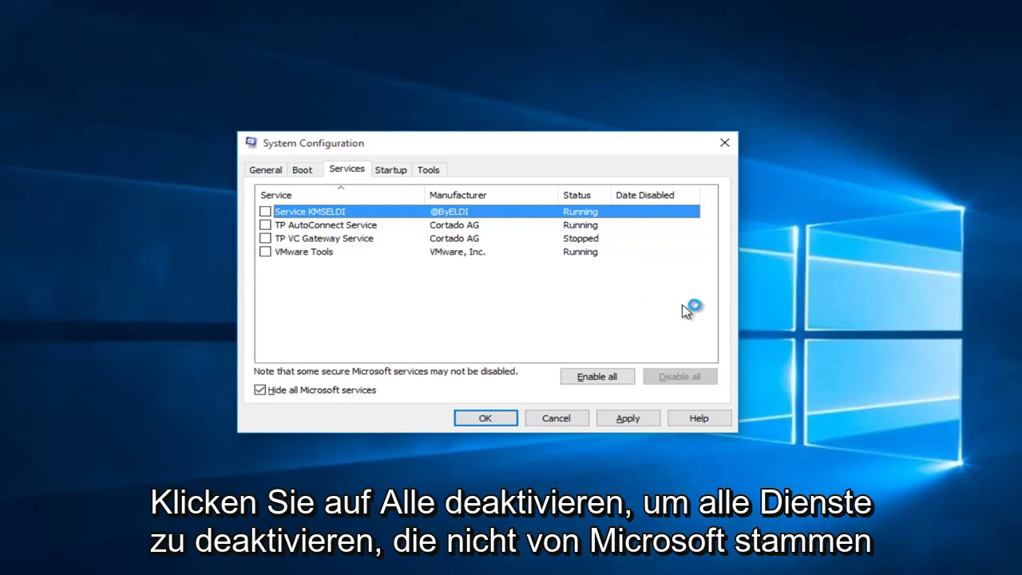
# Step: Switch to Task Manager's startup list from System Configuration, disable Microsoft OneDrive and VMware Tools Core Service, and close Task Manager
pyautogui.click(390, 171)
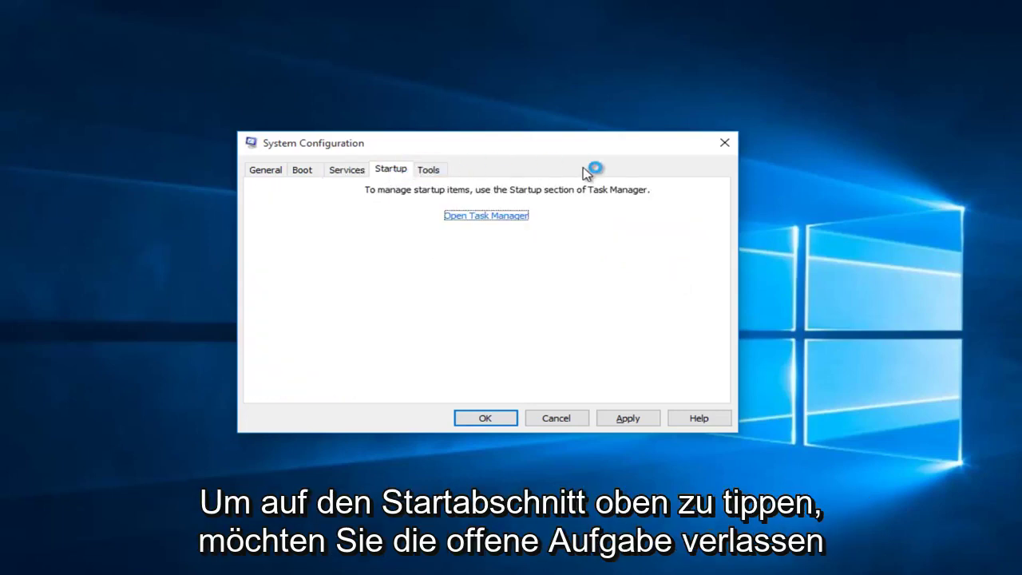
pyautogui.click(490, 221)
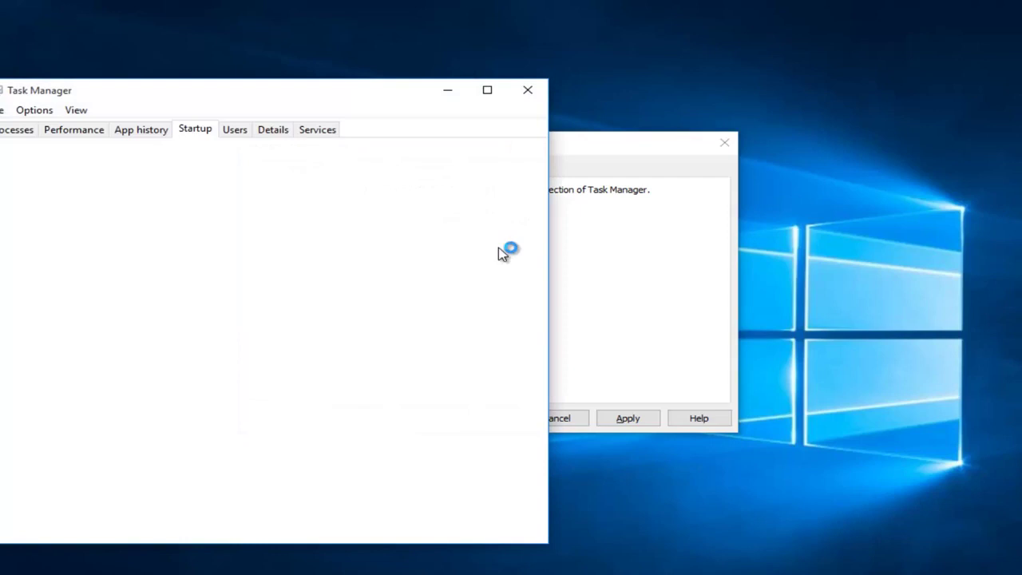
pyautogui.moveTo(355, 110); pyautogui.dragTo(490, 108)
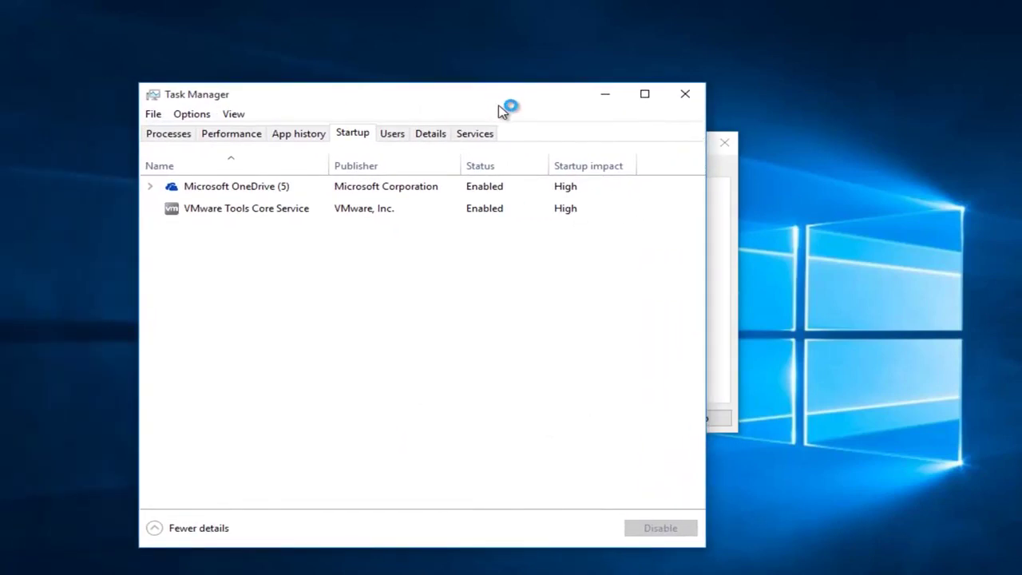
pyautogui.click(254, 186)
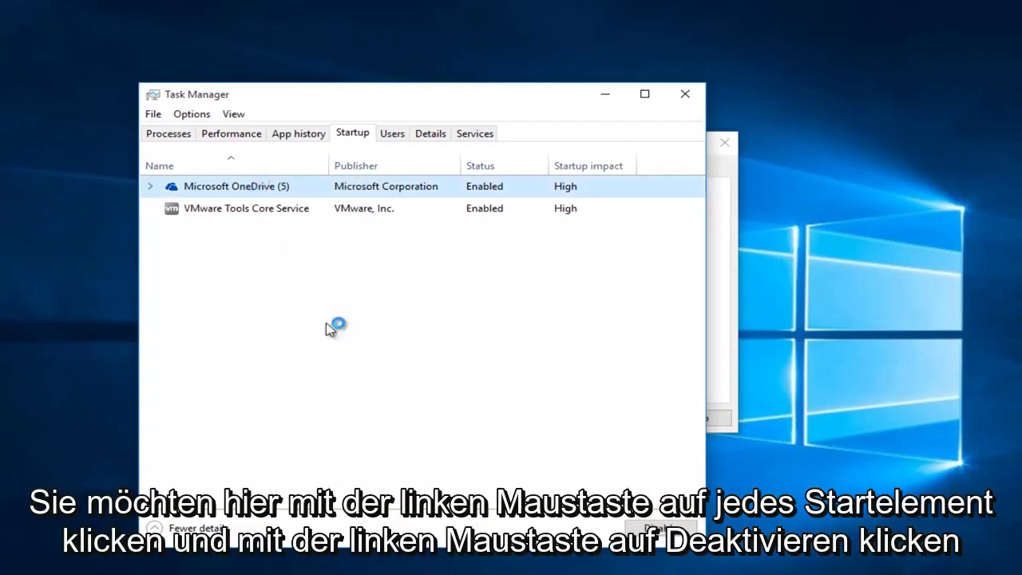
pyautogui.click(659, 528)
pyautogui.click(264, 210)
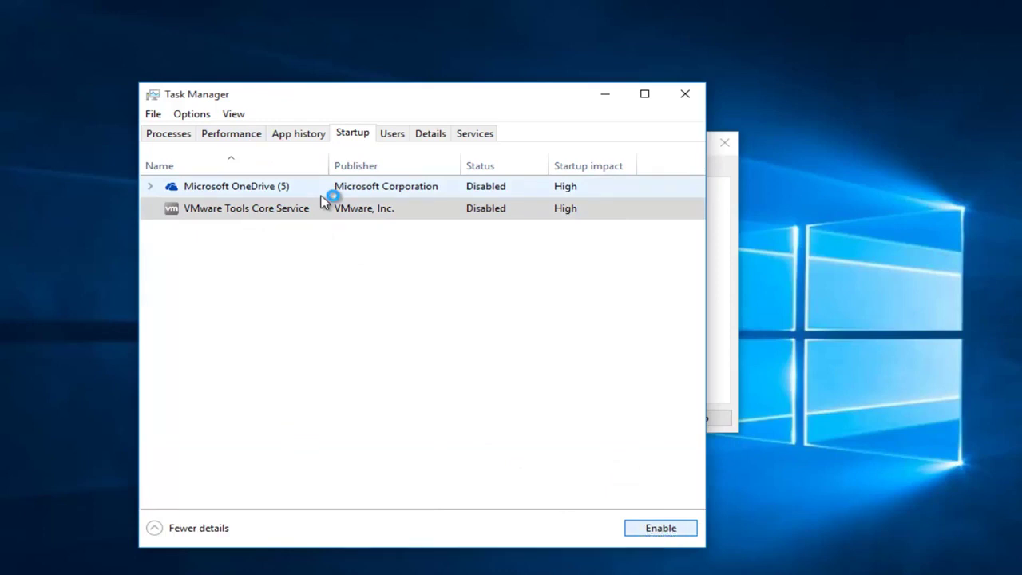
pyautogui.click(684, 101)
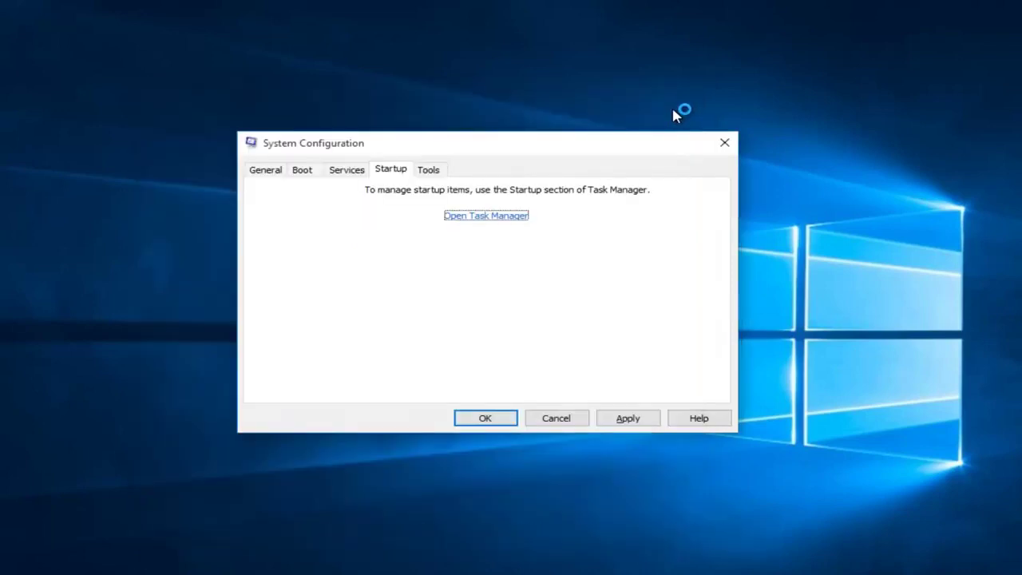
# Step: Apply the System Configuration changes and restart the computer
pyautogui.click(621, 421)
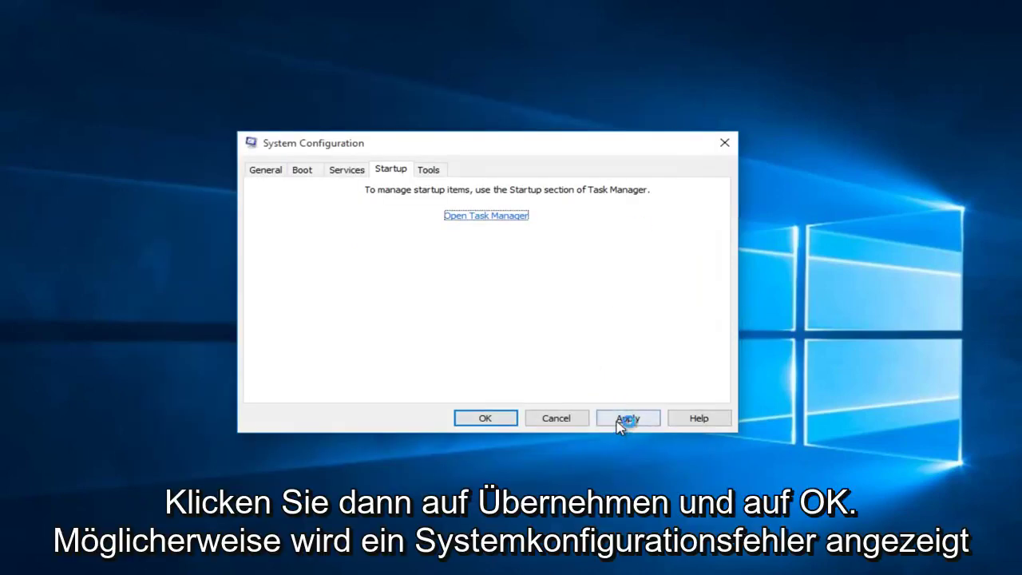
pyautogui.click(485, 418)
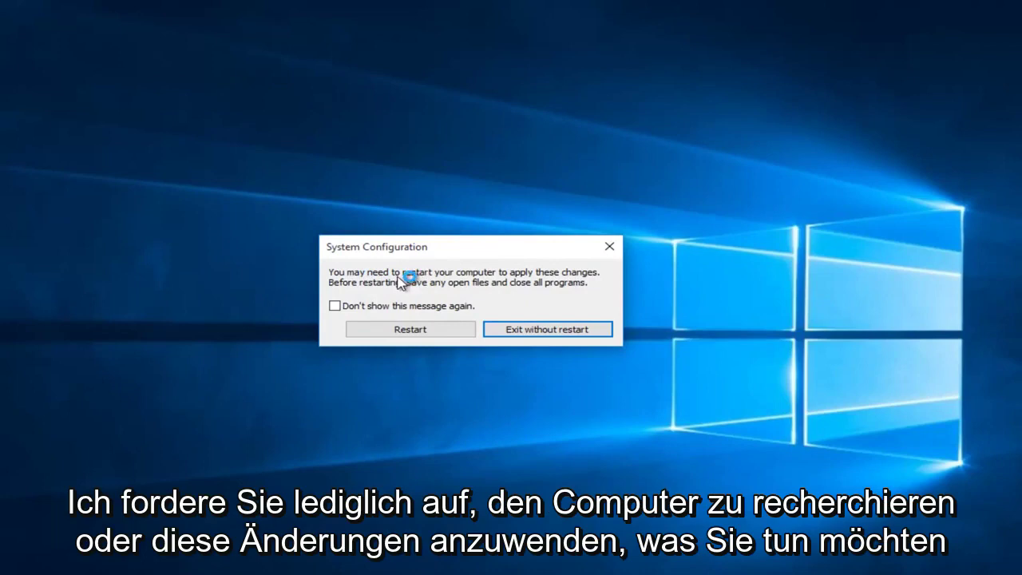
pyautogui.click(393, 336)
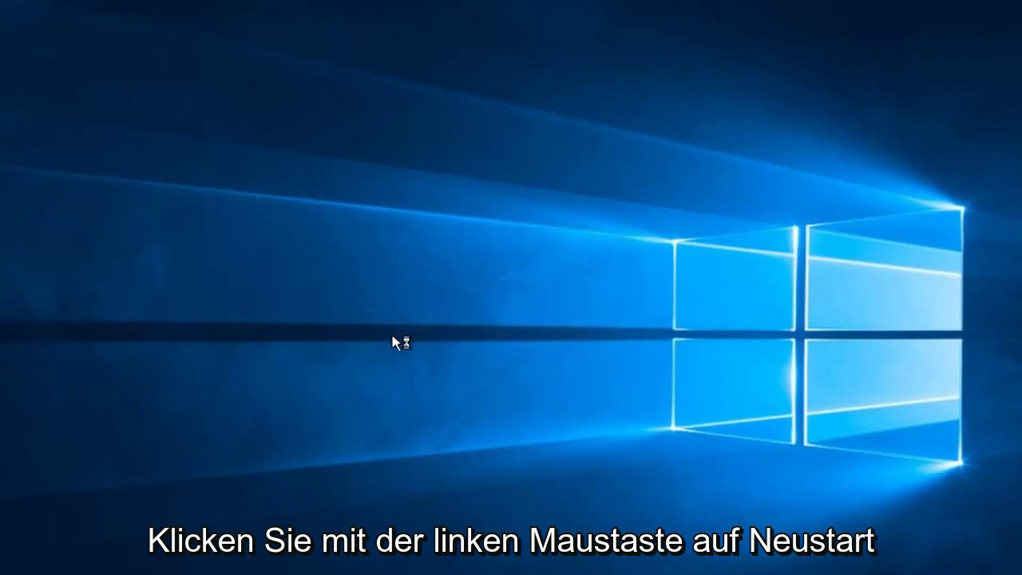
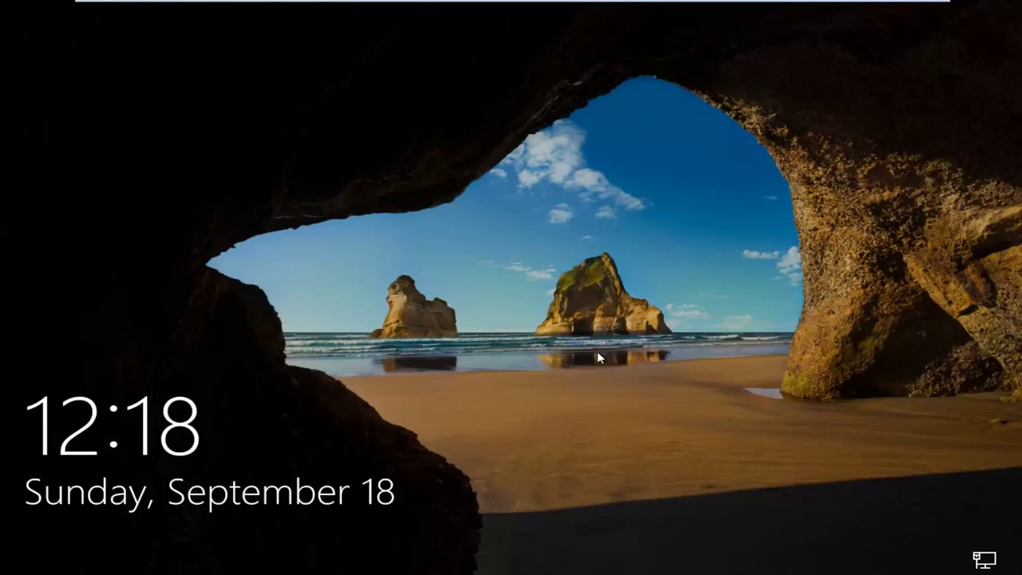
# Step: Dismiss the lock screen and sign in to Windows by entering the account password
pyautogui.click(607, 231)
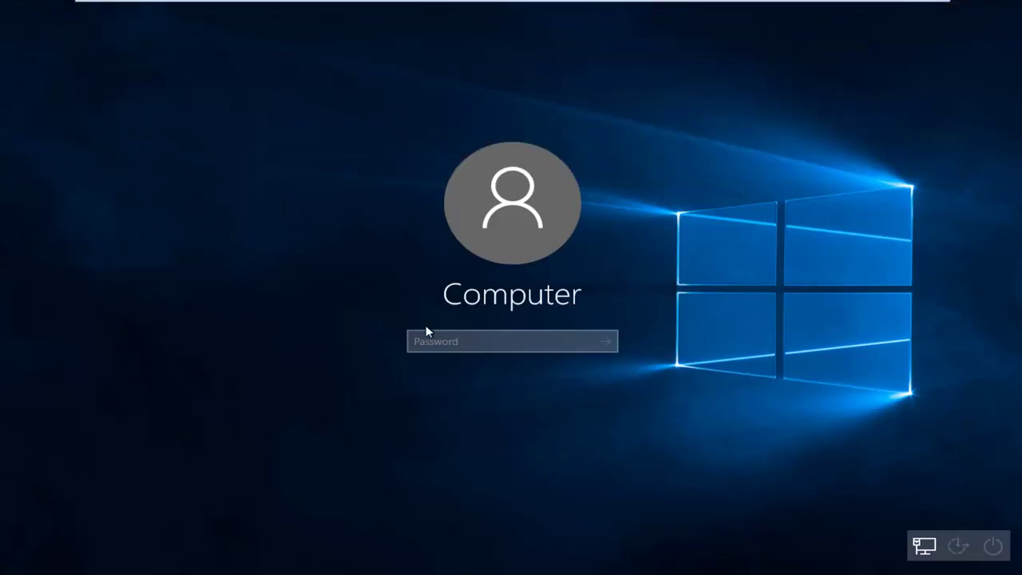
pyautogui.write('******')
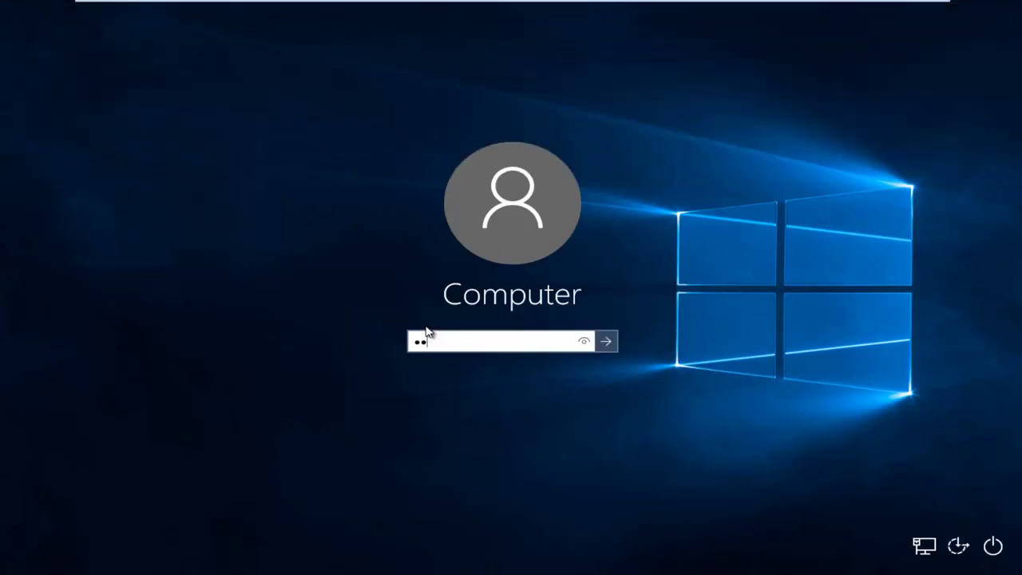
pyautogui.write('*')
pyautogui.press('Return')
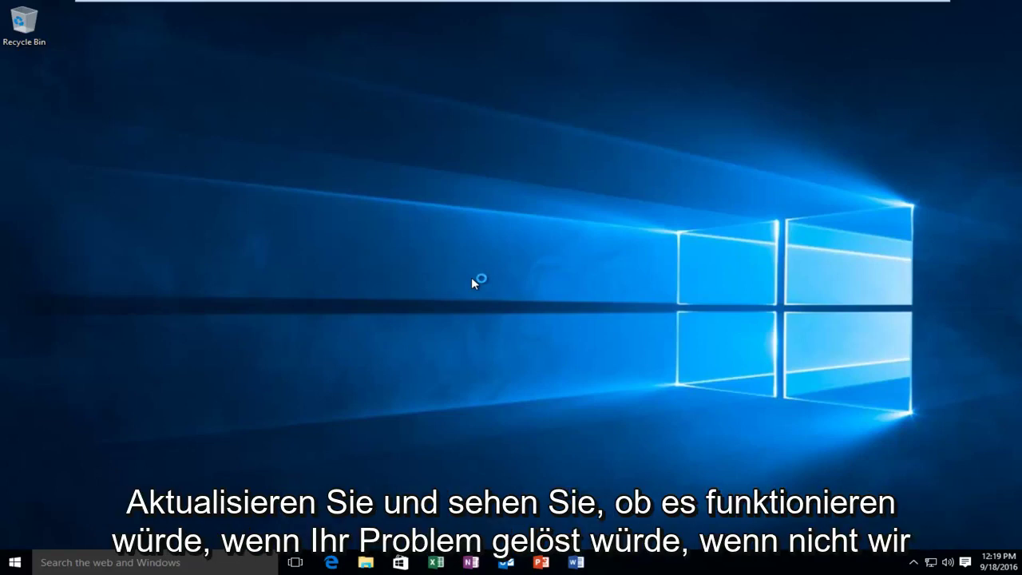
# Step: Reopen System Configuration by running msconfig
pyautogui.click(24, 561)
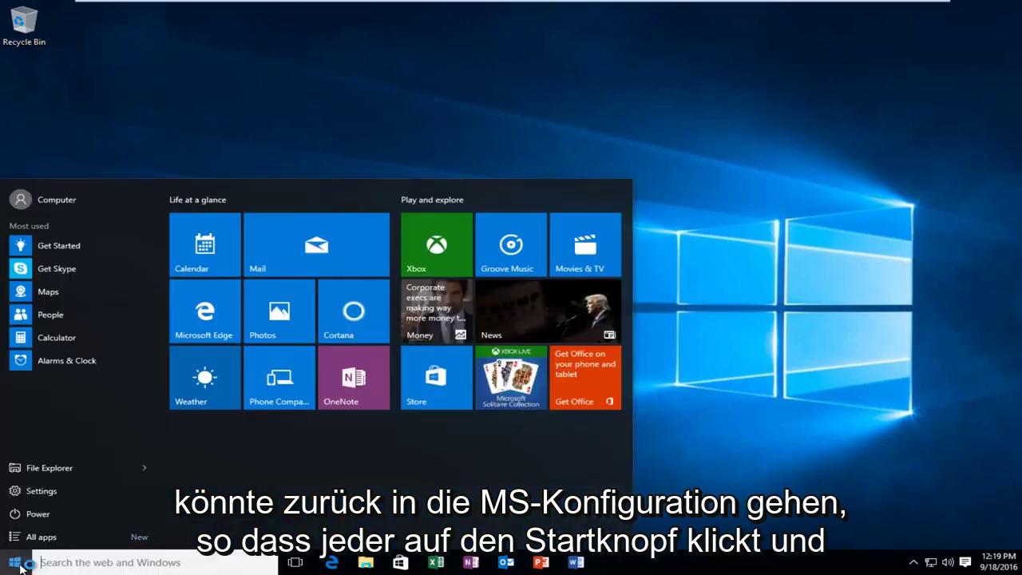
pyautogui.rightClick(15, 562)
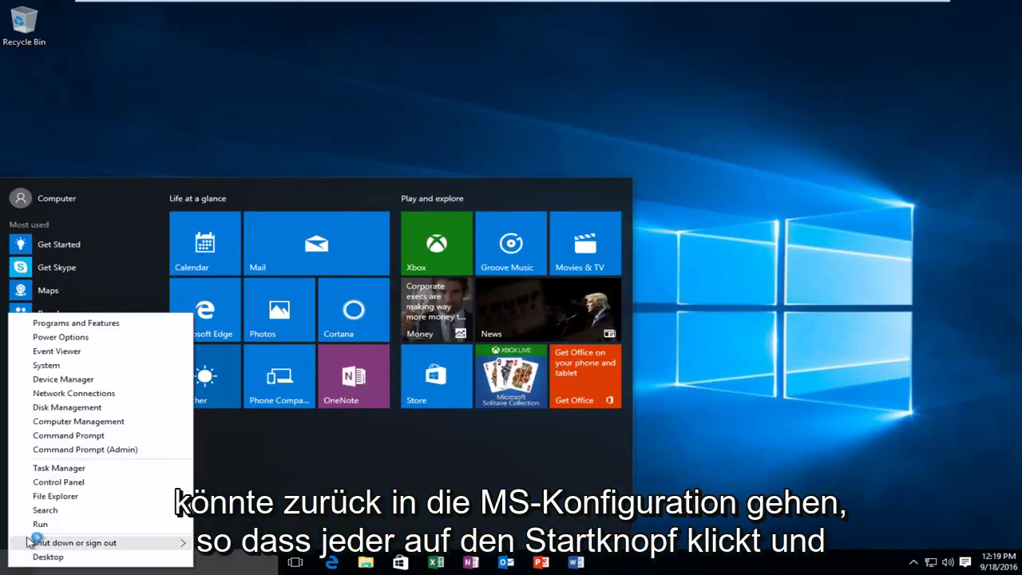
pyautogui.click(41, 522)
pyautogui.write('msconfig')
pyautogui.press('Return')
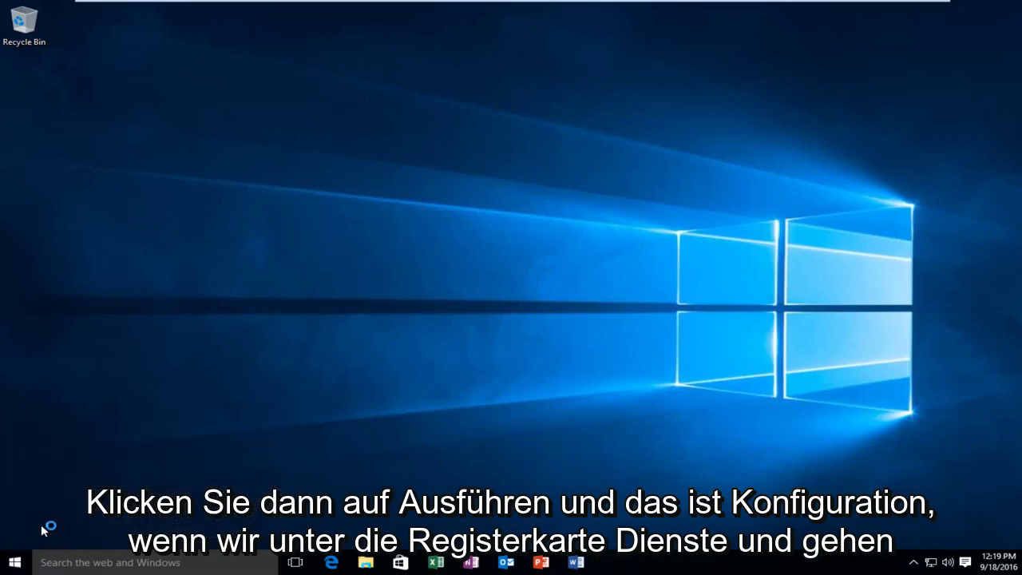
# Step: Review the services in System Configuration with all Microsoft services hidden
pyautogui.click(435, 181)
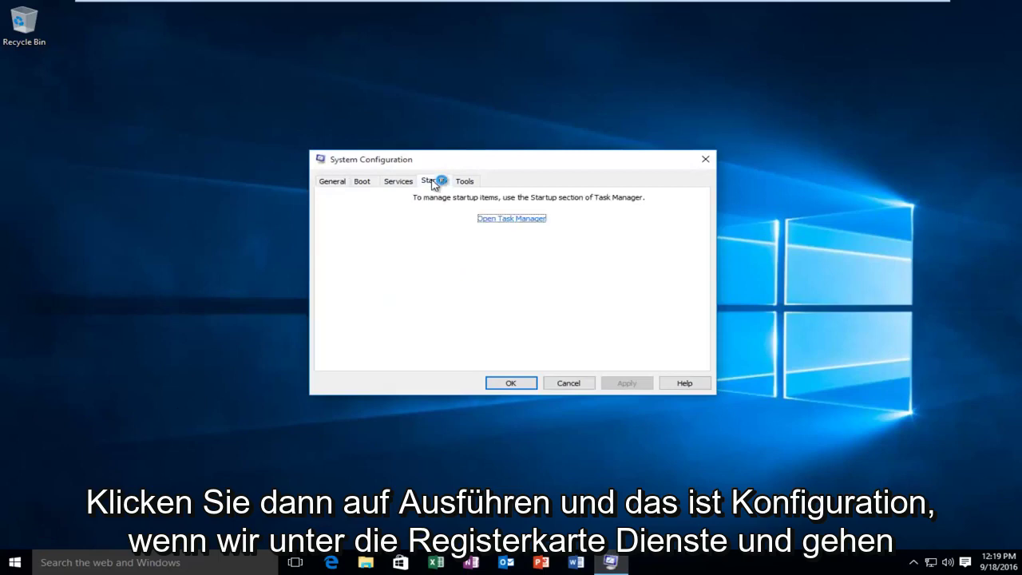
pyautogui.click(363, 182)
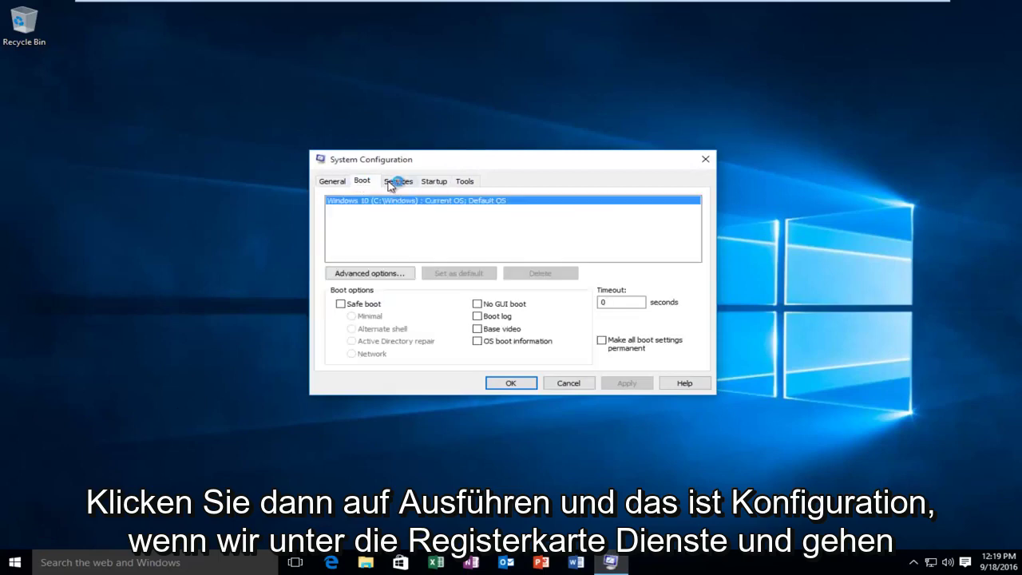
pyautogui.click(392, 182)
pyautogui.scroll(-2, 431, 270)
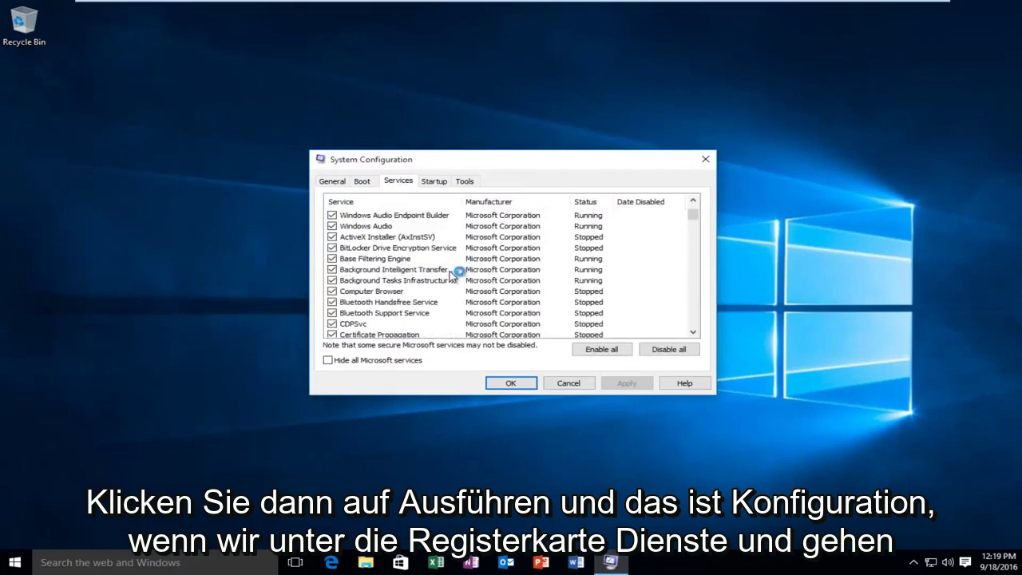
pyautogui.click(333, 361)
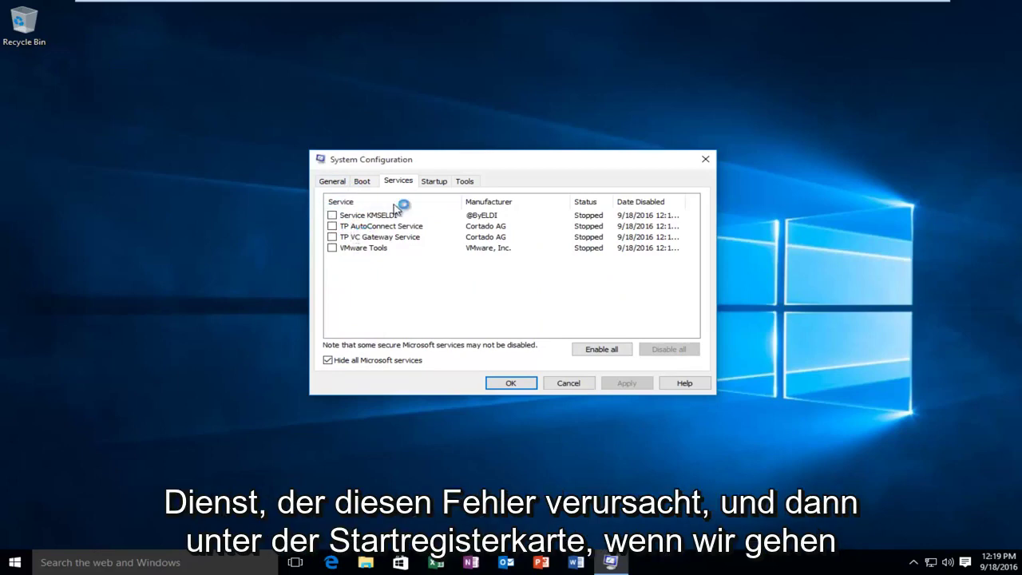
# Step: Switch to Task Manager and review the startup entries for Microsoft OneDrive and VMware Tools Core Service
pyautogui.click(434, 181)
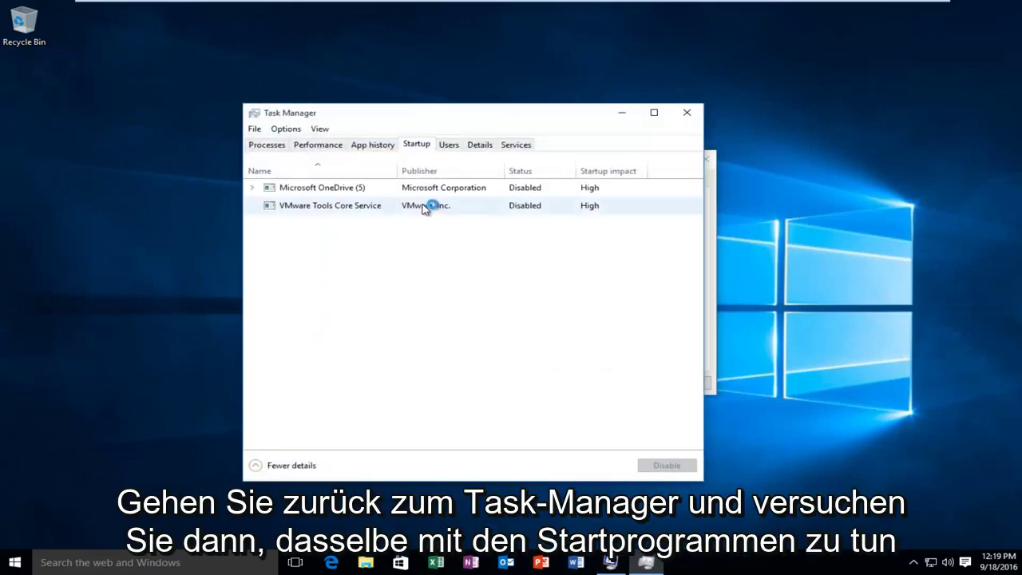
pyautogui.click(298, 192)
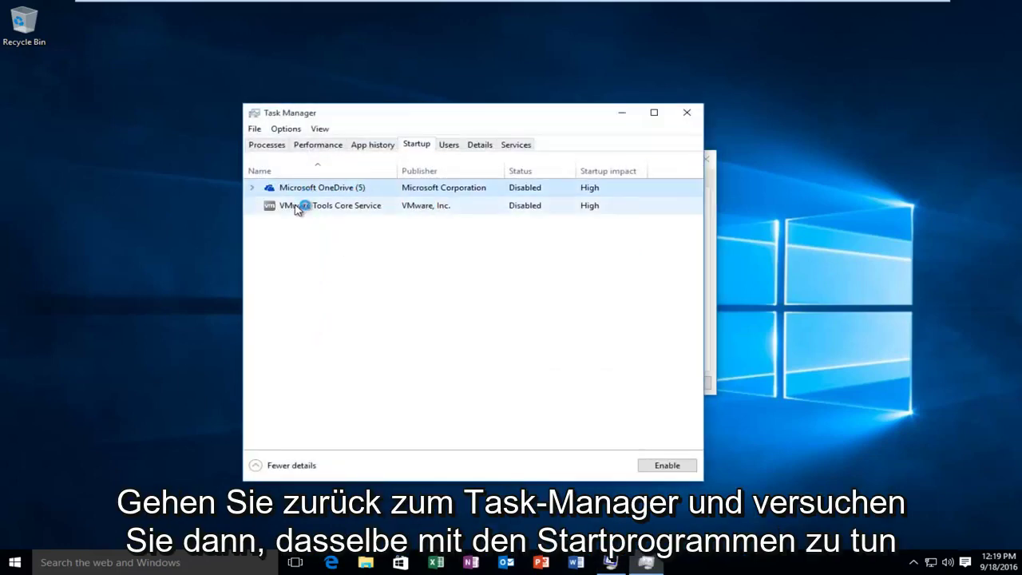
pyautogui.click(297, 207)
pyautogui.click(302, 190)
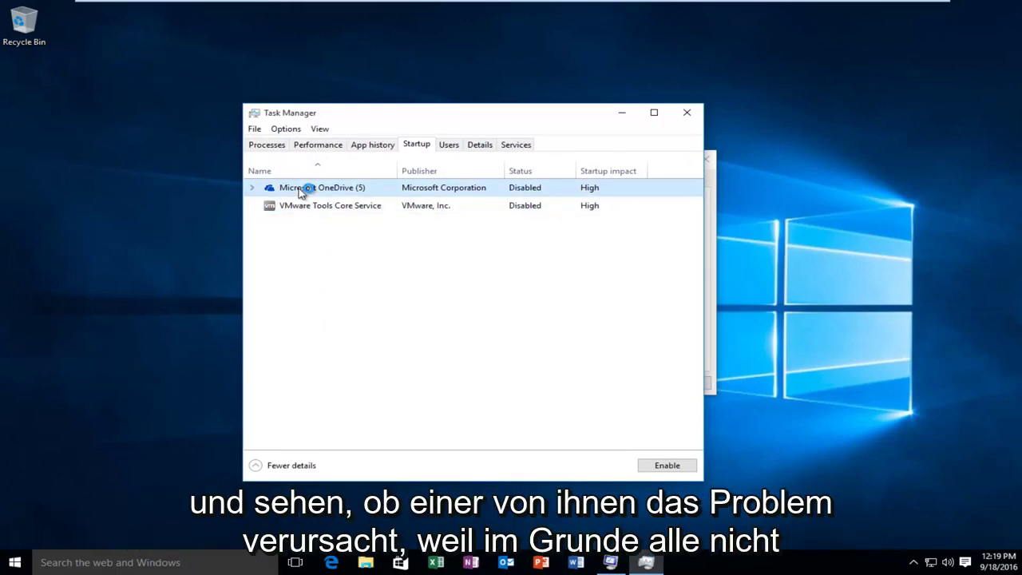
pyautogui.click(297, 205)
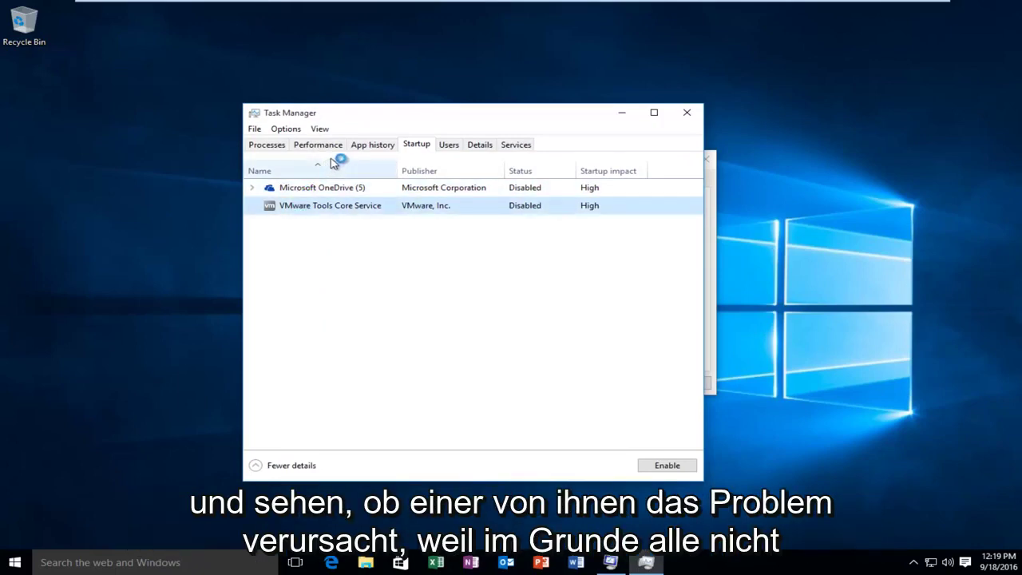
pyautogui.click(367, 147)
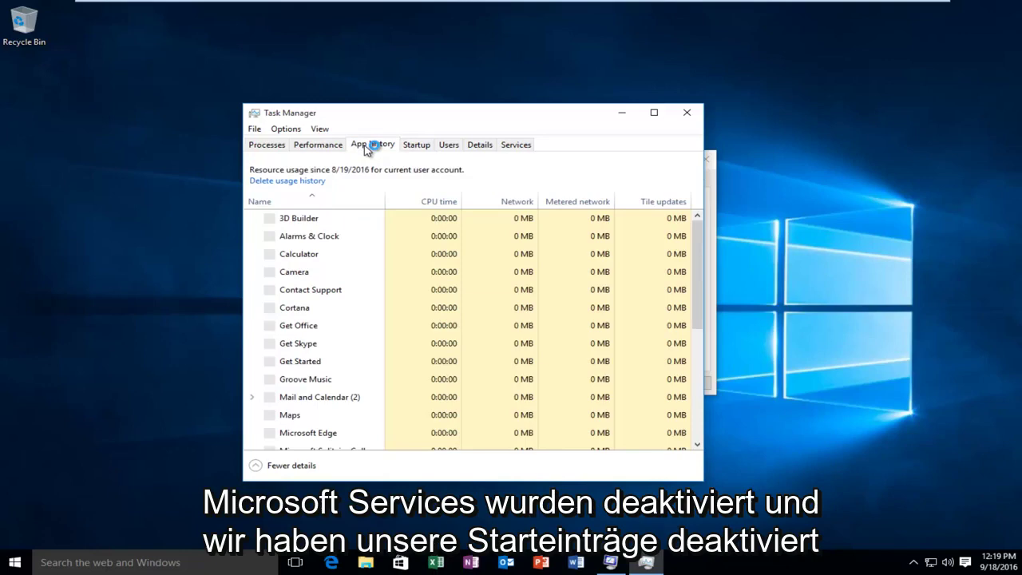
pyautogui.click(411, 148)
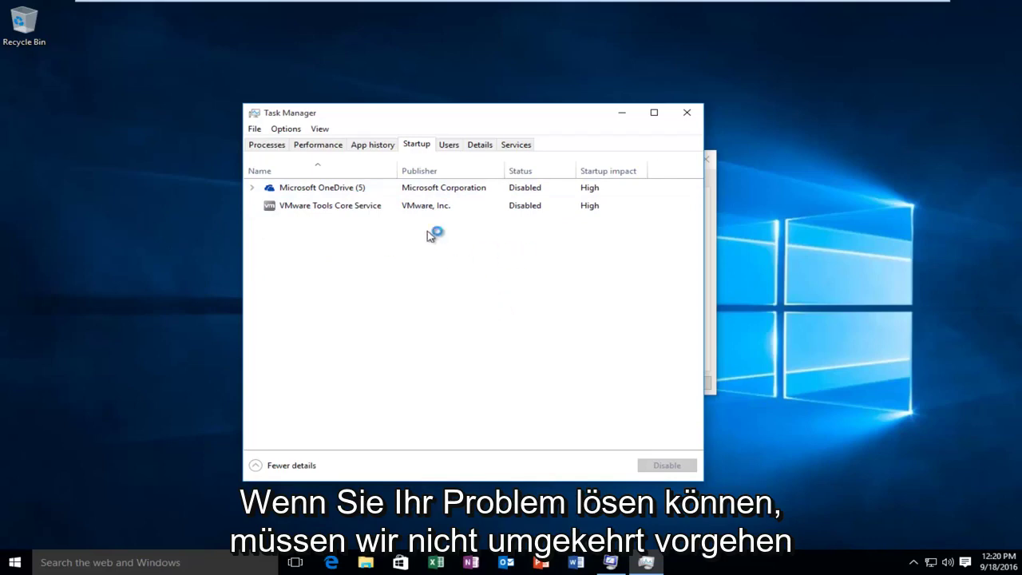
# Step: Enable the VMware Tools Core Service and Microsoft OneDrive startup items, and close Task Manager
pyautogui.click(321, 205)
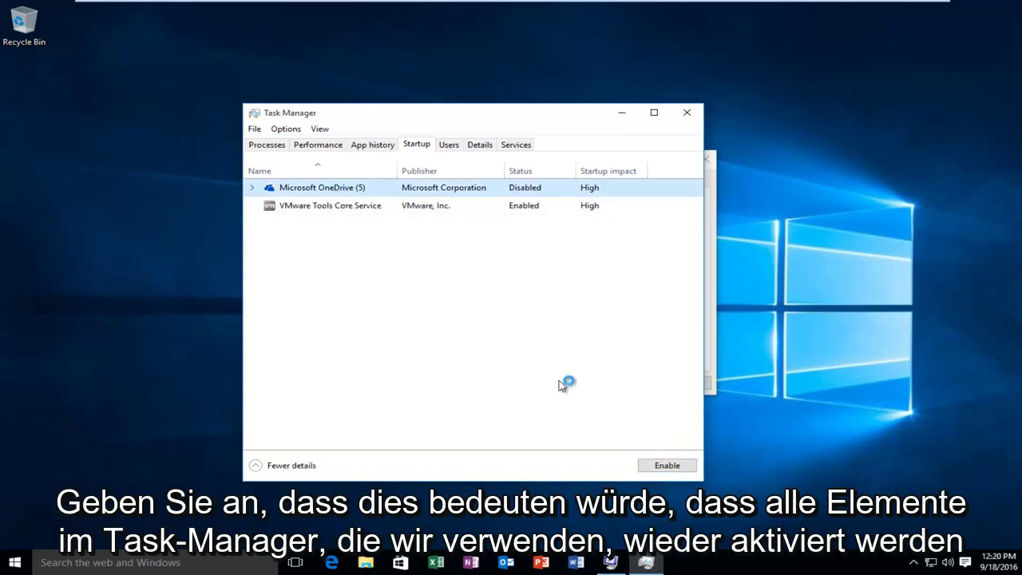
pyautogui.click(667, 465)
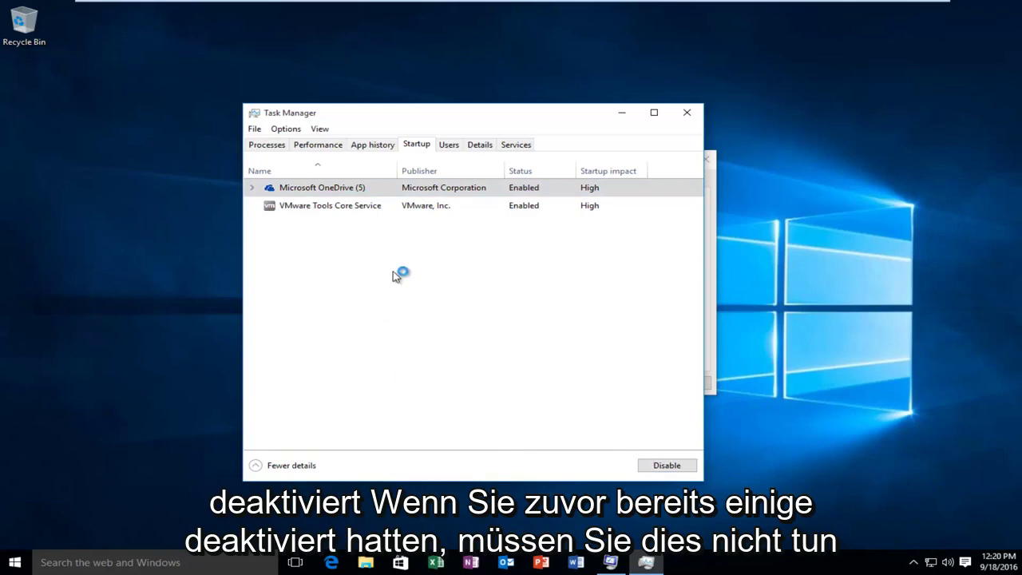
pyautogui.click(511, 192)
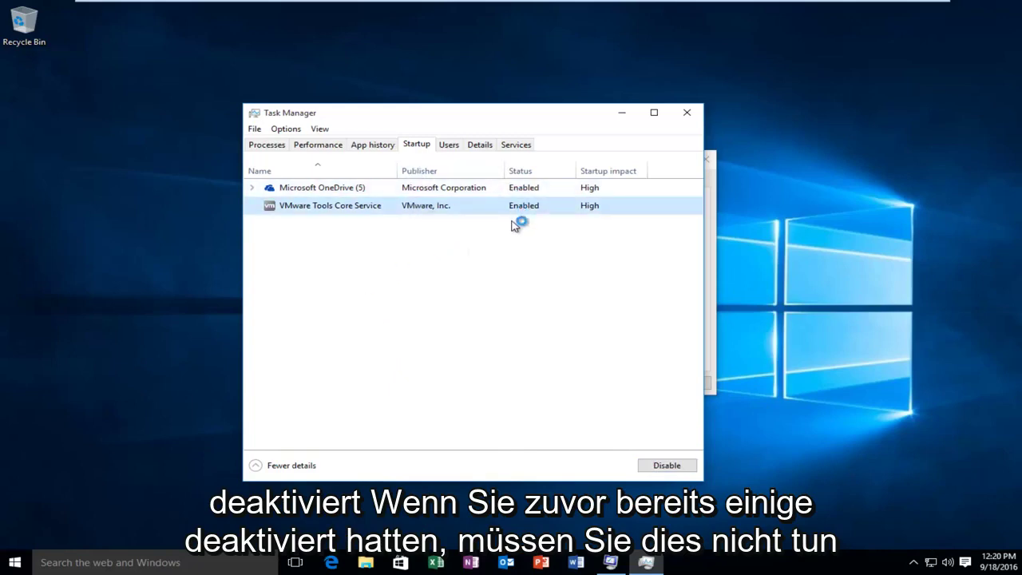
pyautogui.click(688, 114)
# Step: Re-enable the non-Microsoft services Service KMSELDI, TP AutoConnect Service, TP VC Gateway Service and VMware Tools in System Configuration
pyautogui.click(392, 183)
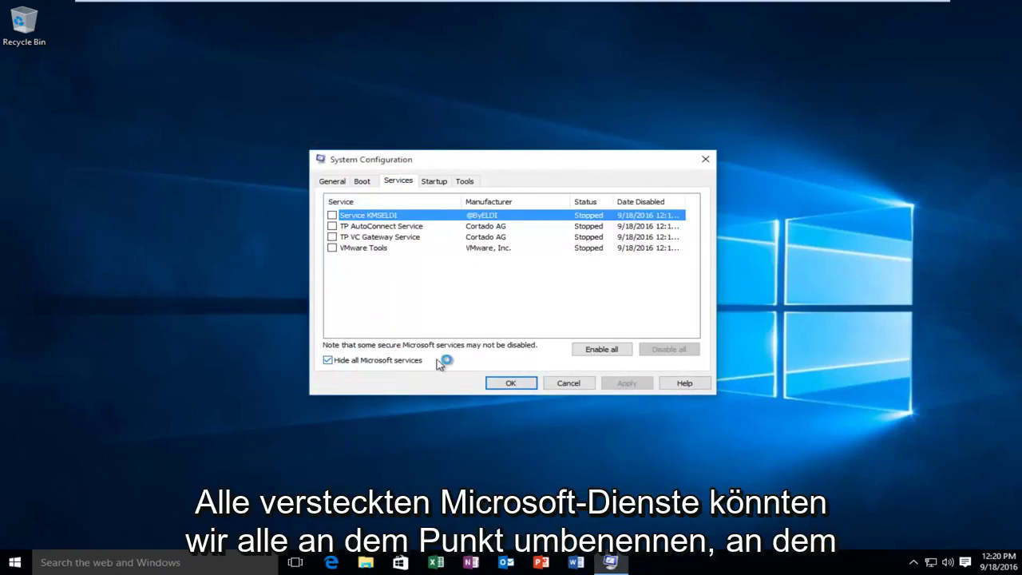
pyautogui.click(332, 215)
pyautogui.click(332, 226)
pyautogui.click(332, 236)
pyautogui.click(332, 247)
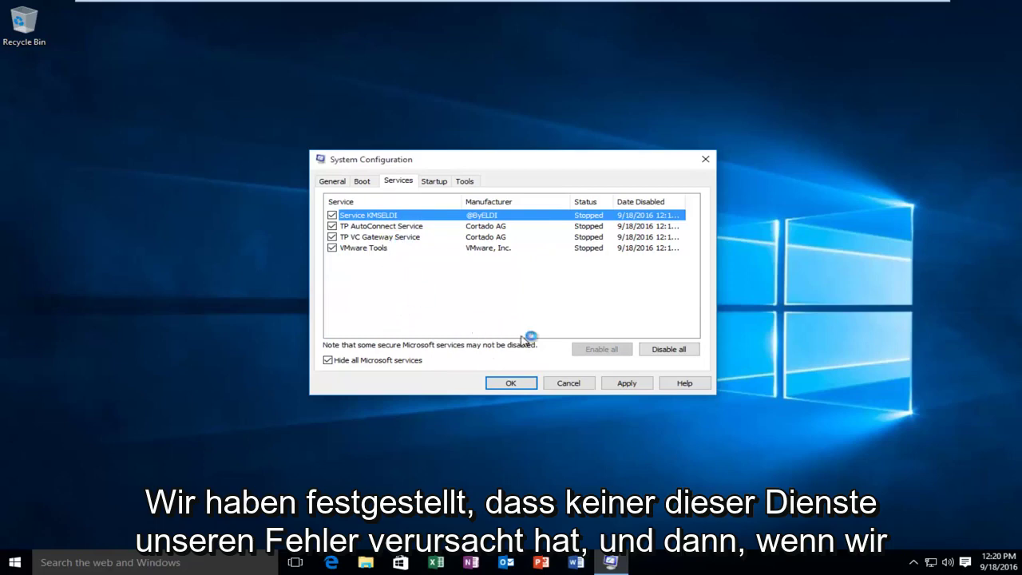
# Step: Apply Normal startup as the startup selection and exit System Configuration without restarting
pyautogui.click(360, 182)
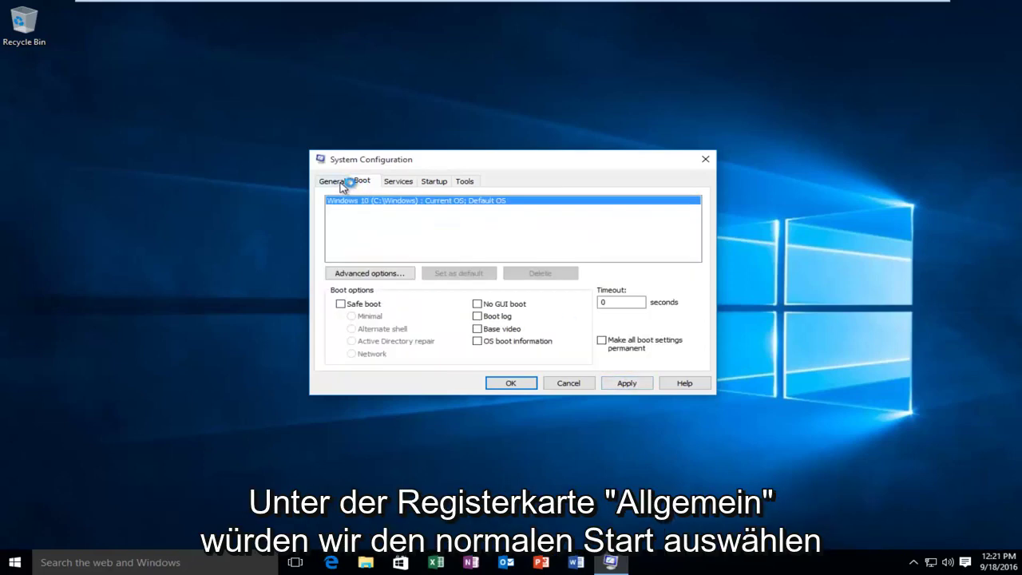
pyautogui.click(341, 183)
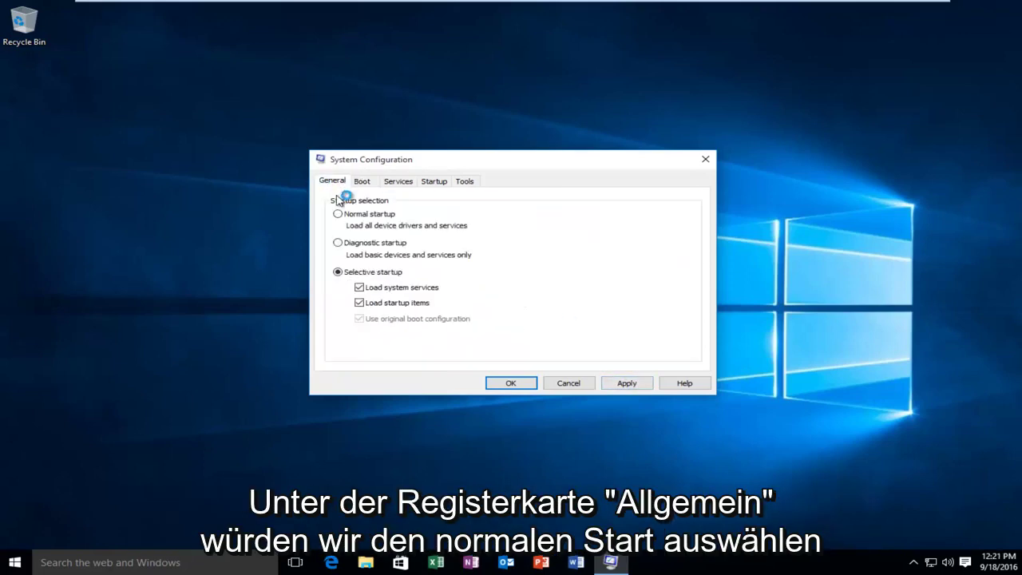
pyautogui.click(340, 214)
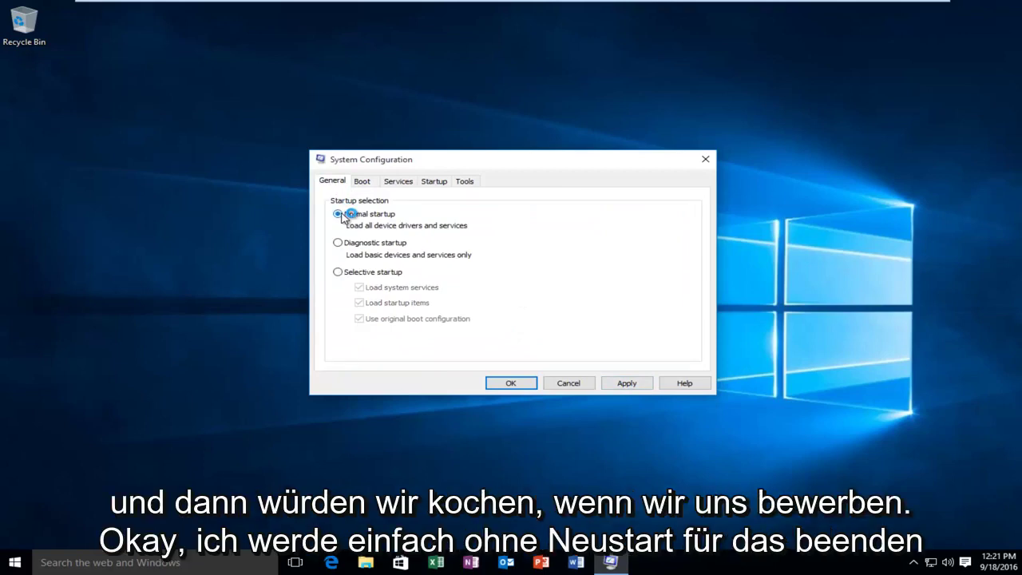
pyautogui.click(626, 383)
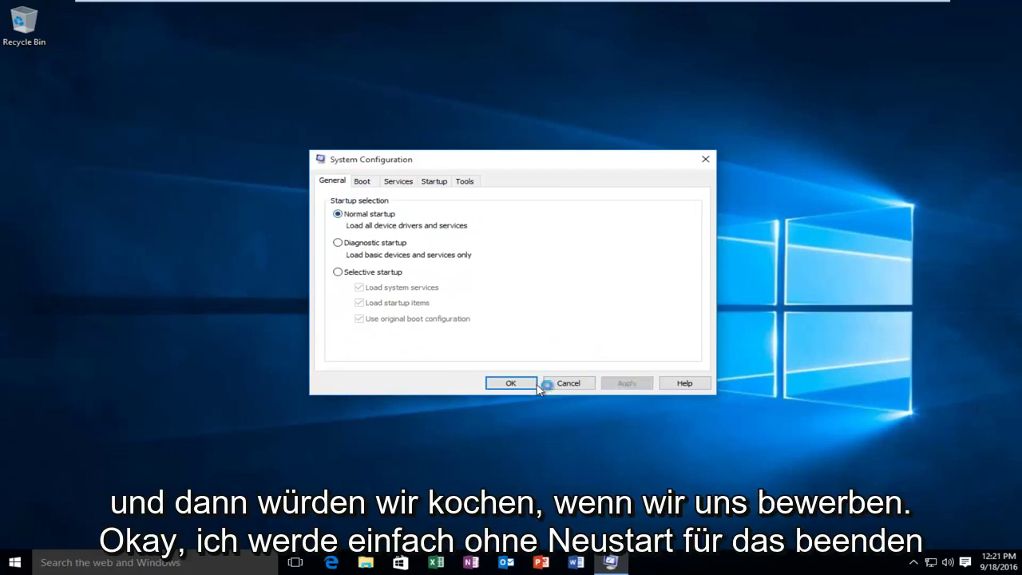
pyautogui.click(511, 382)
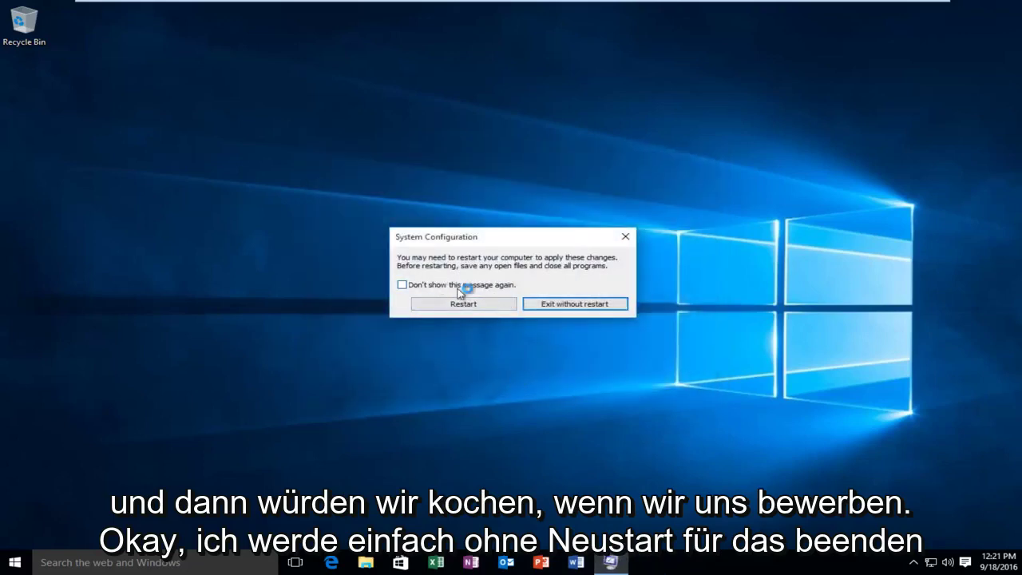
pyautogui.click(583, 305)
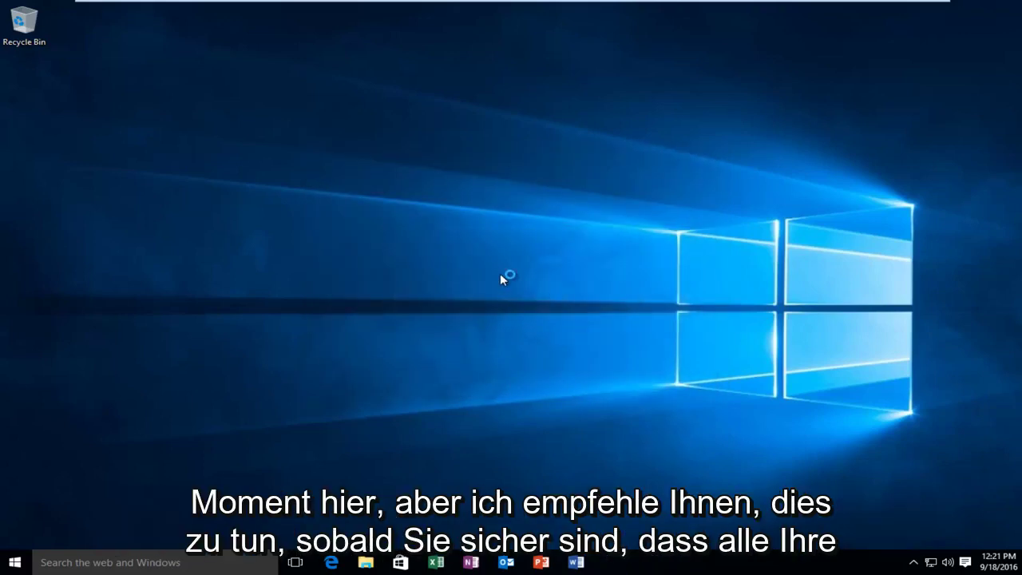